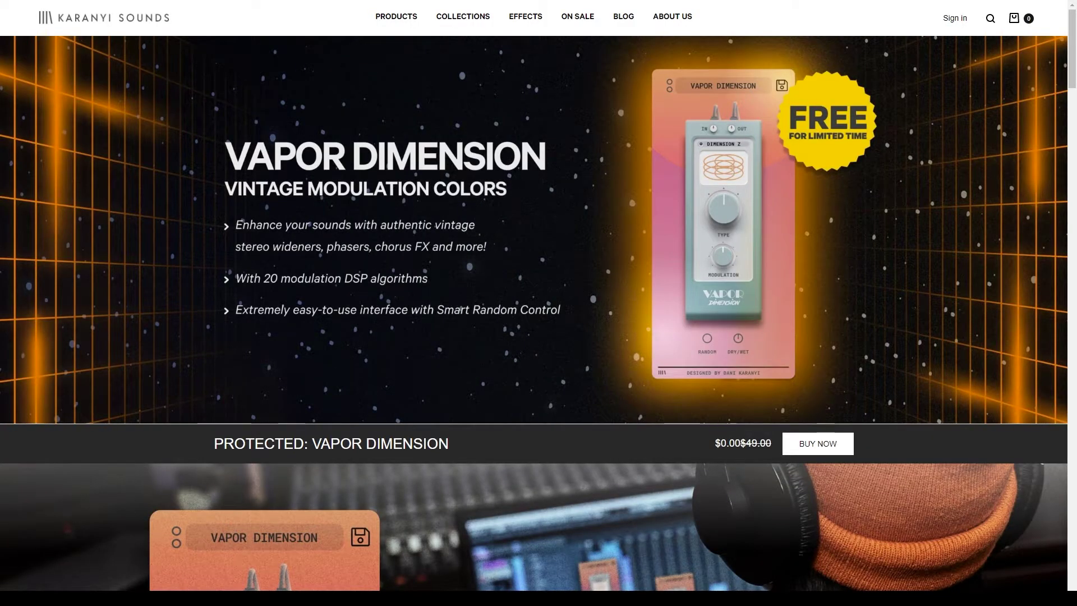
- Scroll the Vapor Dimension product page past the video and feature sections to Instant Variations
scroll(570, 286, down, 8)
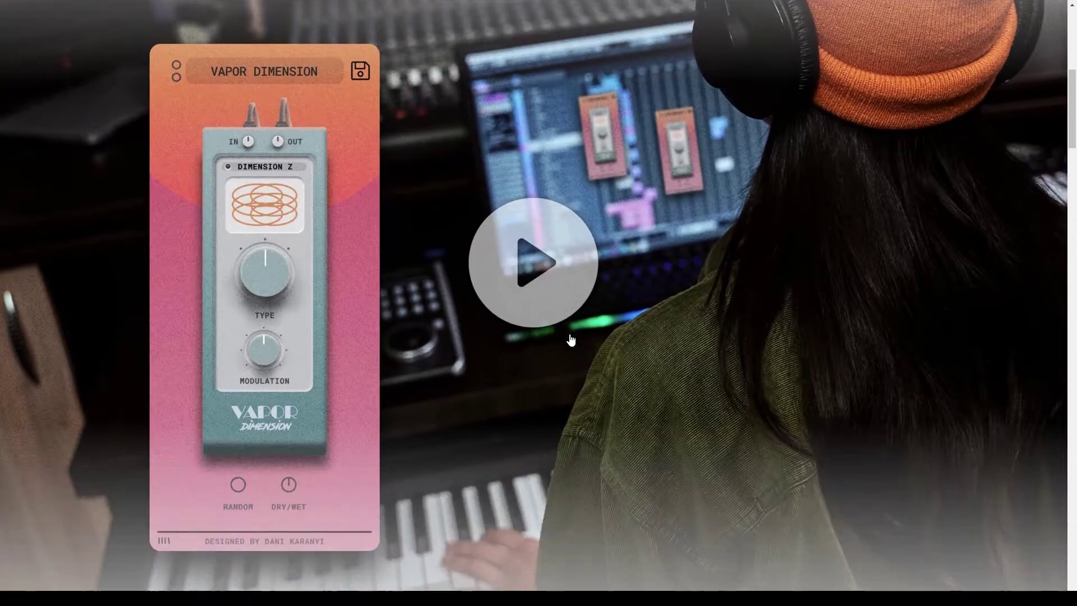
scroll(570, 339, down, 1)
scroll(581, 343, down, 4)
scroll(572, 342, up, 4)
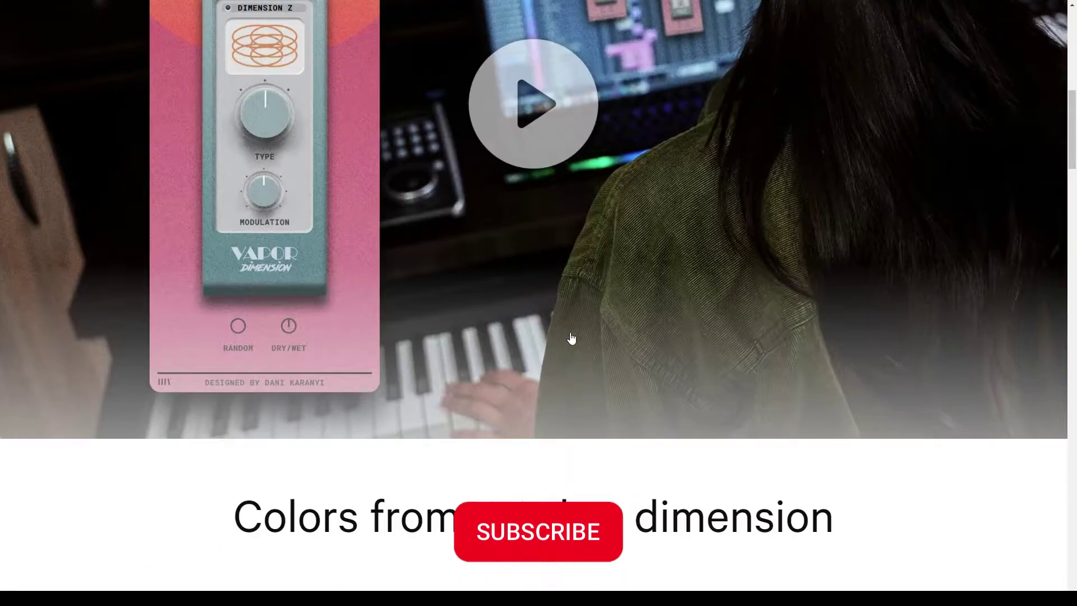
scroll(553, 286, down, 6)
scroll(550, 287, down, 10)
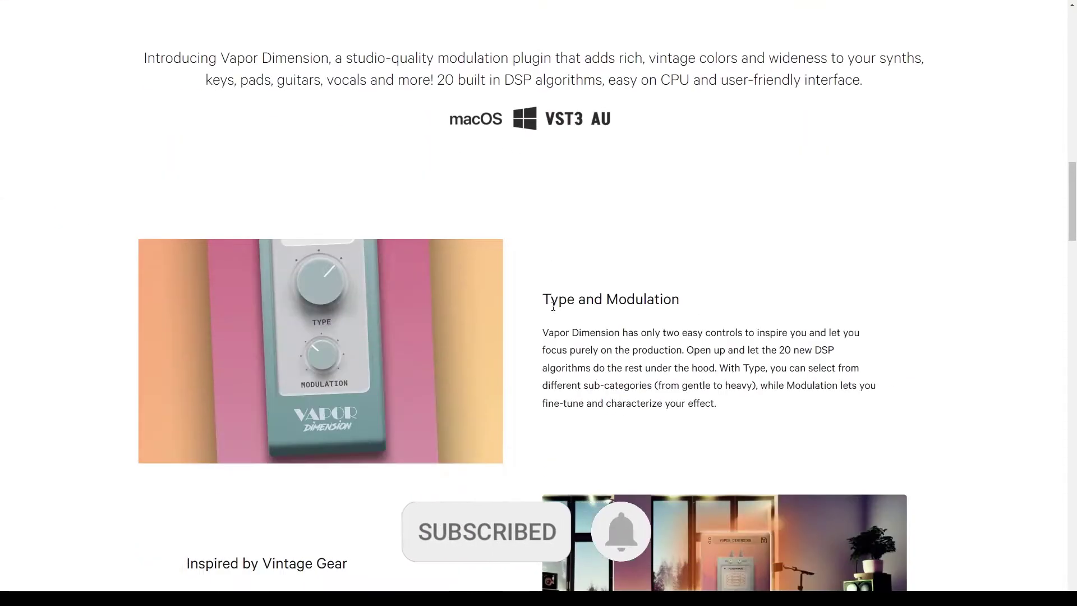
scroll(554, 303, down, 9)
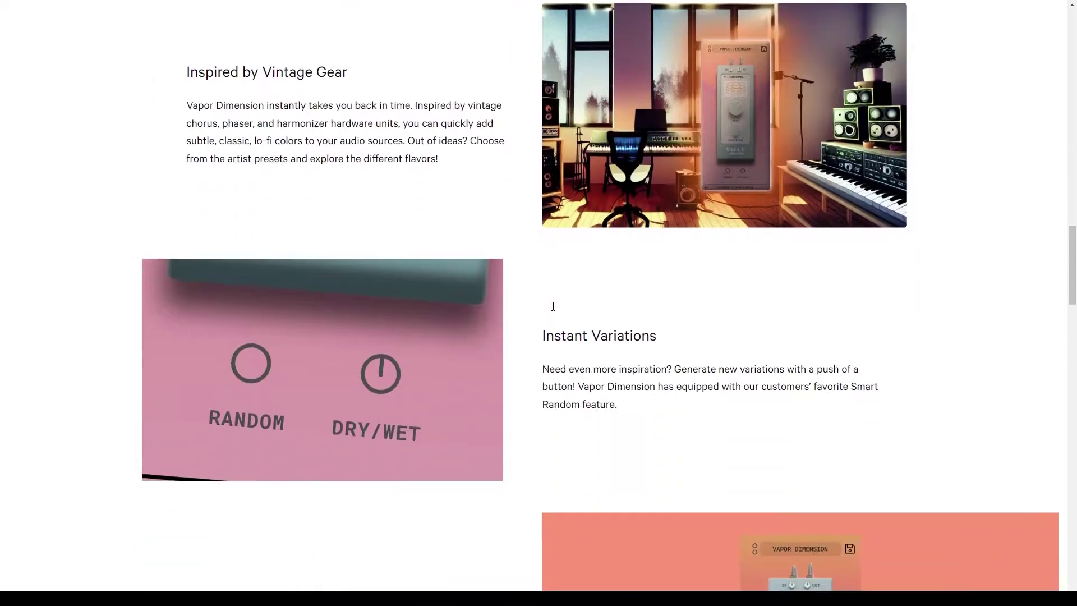
scroll(553, 306, down, 1)
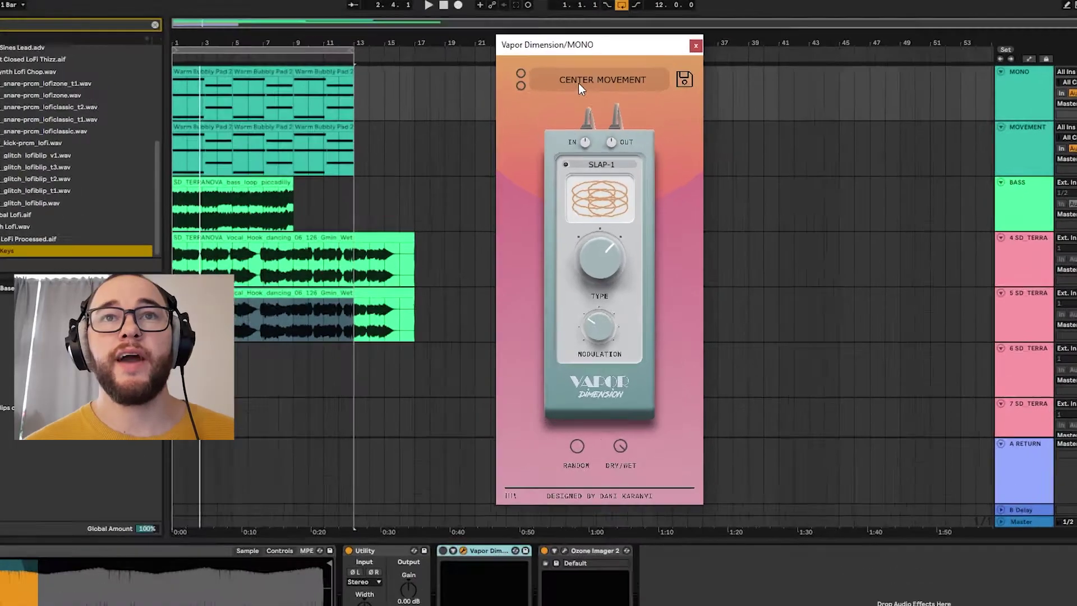
- Open the Vapor Dimension preset list and close it, keeping CENTER MOVEMENT loaded
click(586, 94)
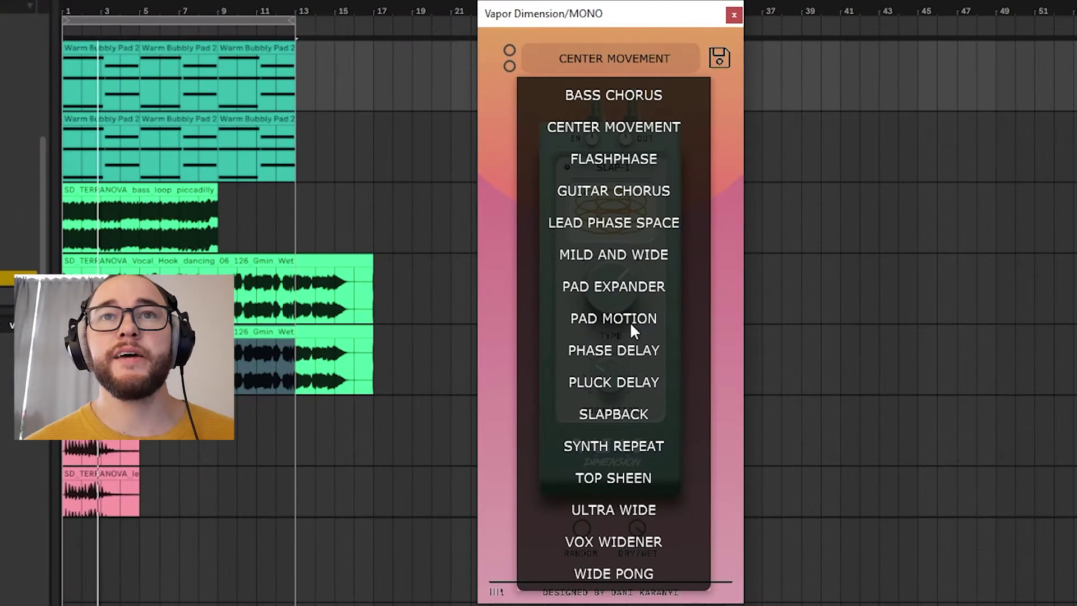
click(612, 128)
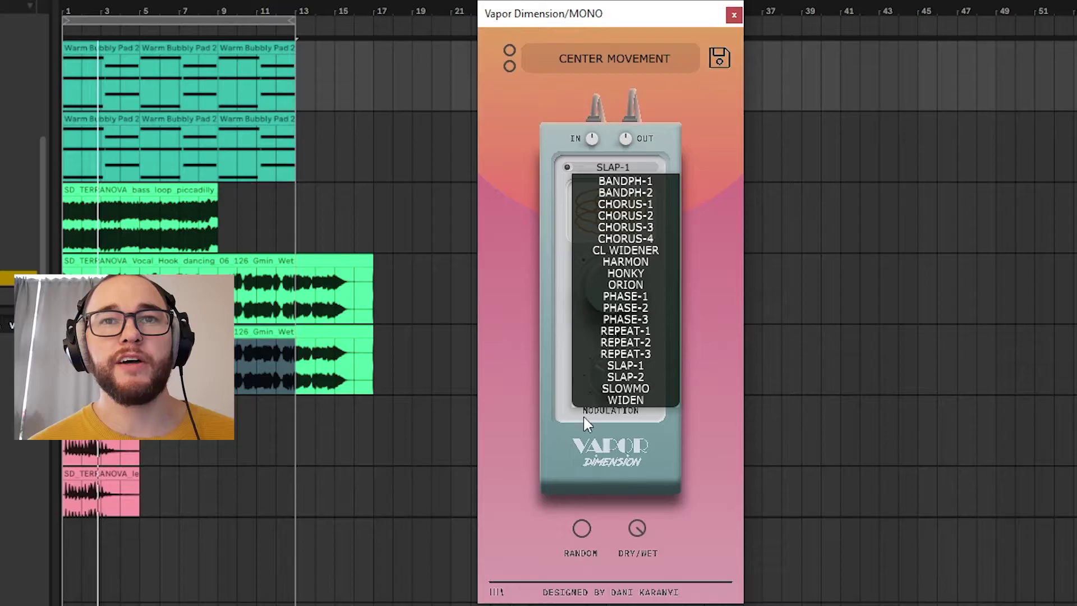
- Switch the effect type to BANDPH-1, then dial the TYPE knob to other algorithms
click(625, 181)
click(645, 168)
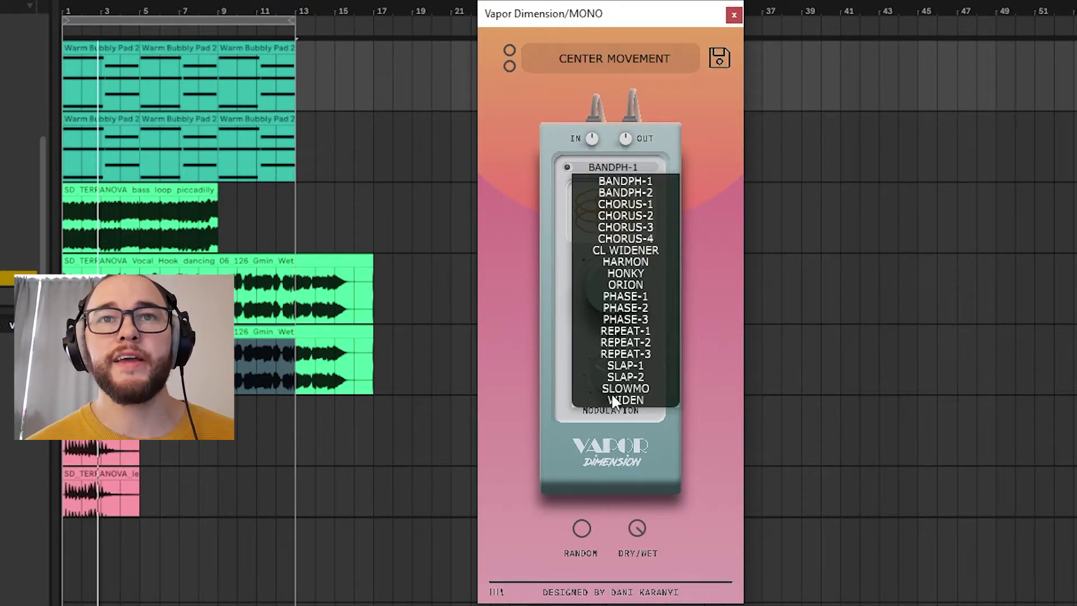
click(647, 168)
drag(613, 315, 609, 380)
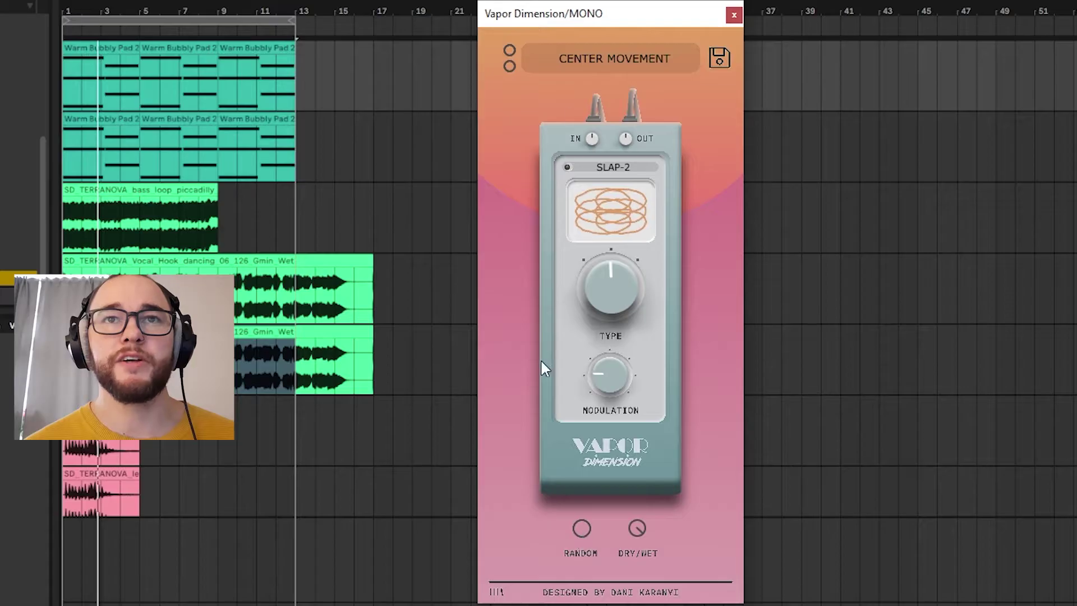
- Reload the CENTER MOVEMENT preset and play from the first Warm Bubbly Pad 2 clip
click(661, 55)
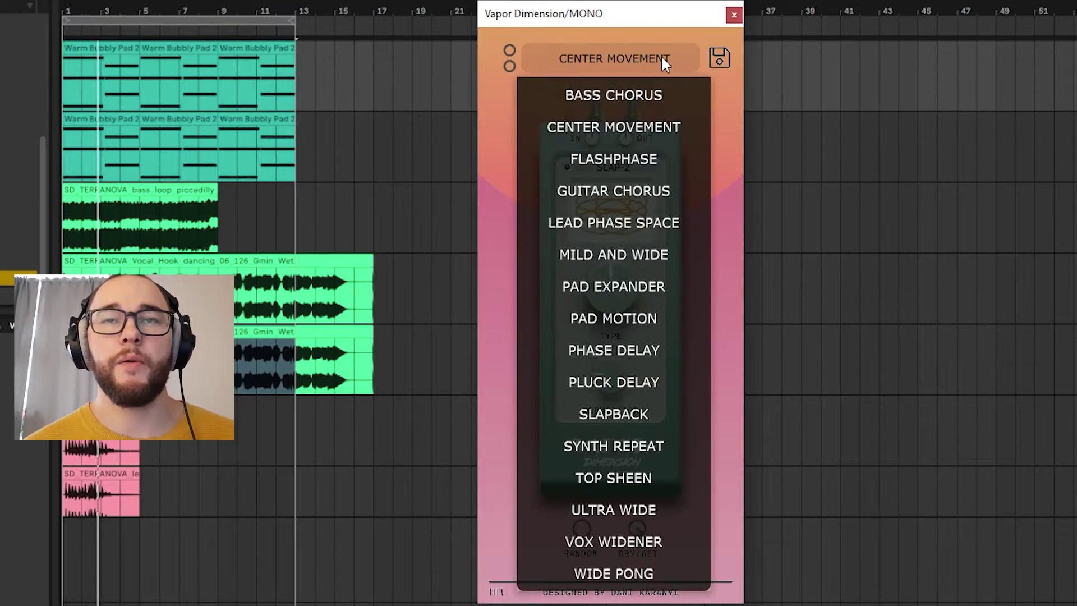
click(635, 119)
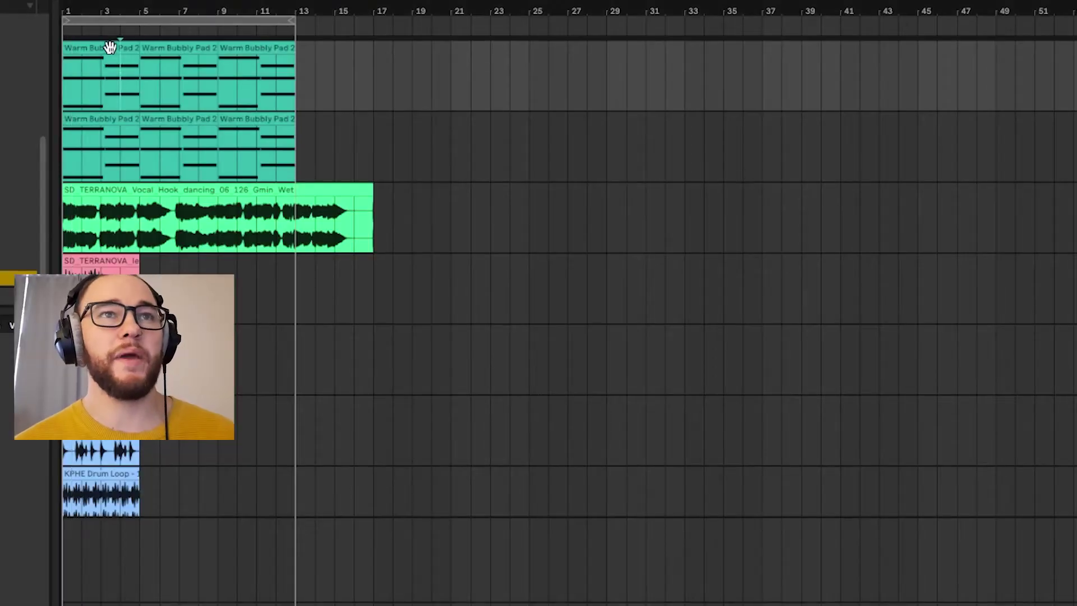
click(108, 47)
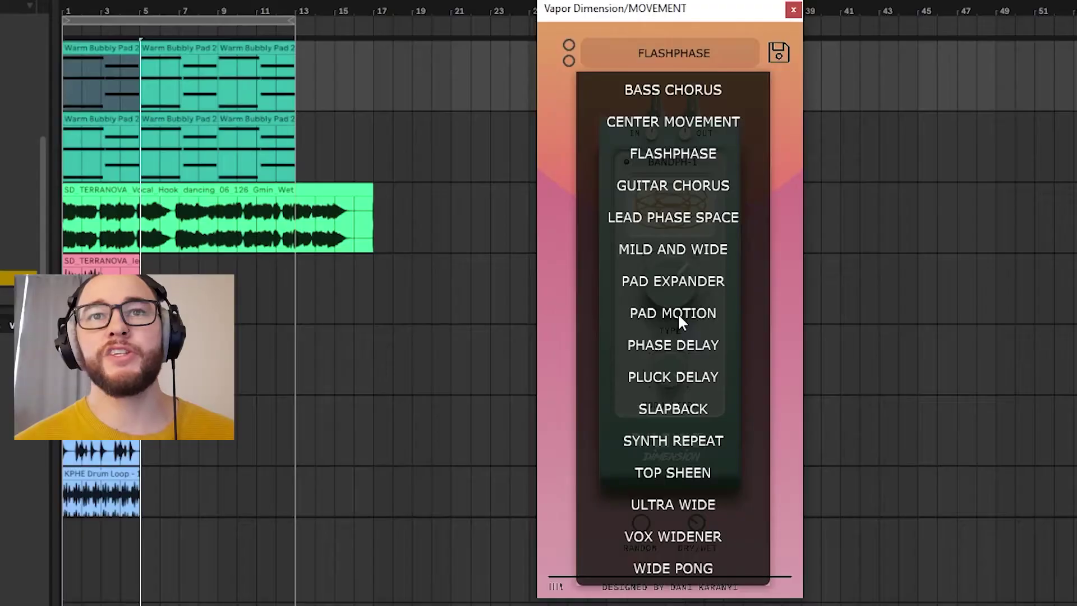
- Load the PAD MOTION preset into the MOVEMENT track's Vapor Dimension
click(677, 312)
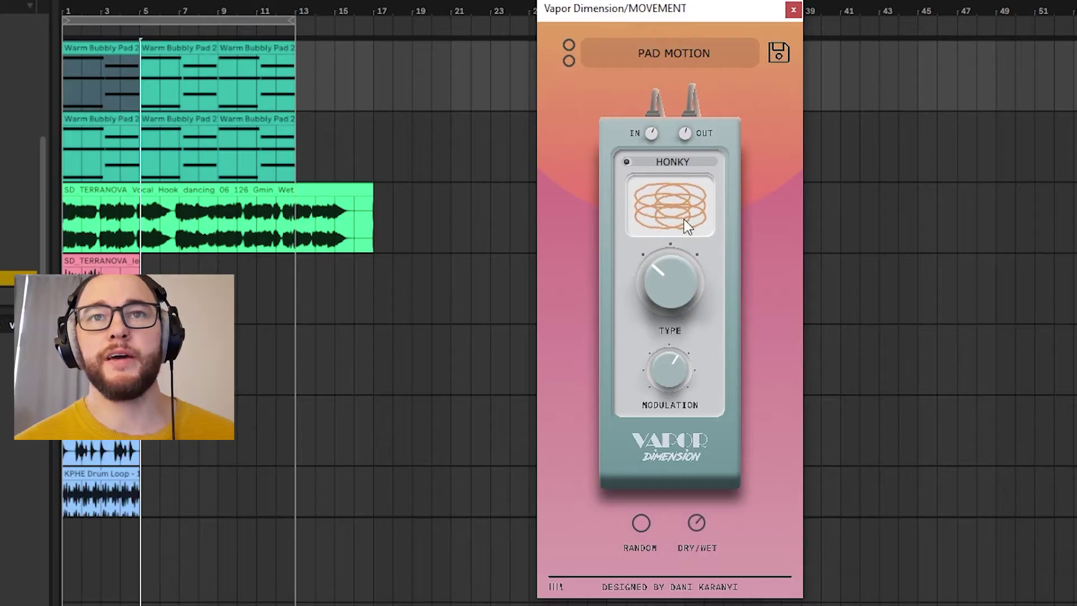
- Lower DRY/WET, raise MODULATION, then bypass Vapor Dimension to compare
drag(696, 522, 696, 527)
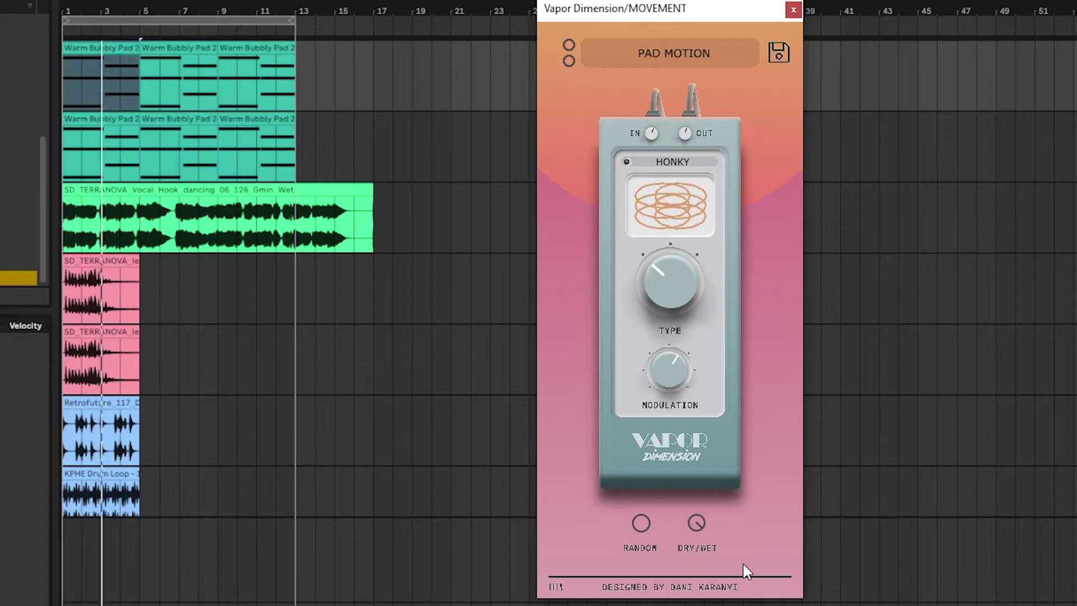
drag(675, 359, 695, 181)
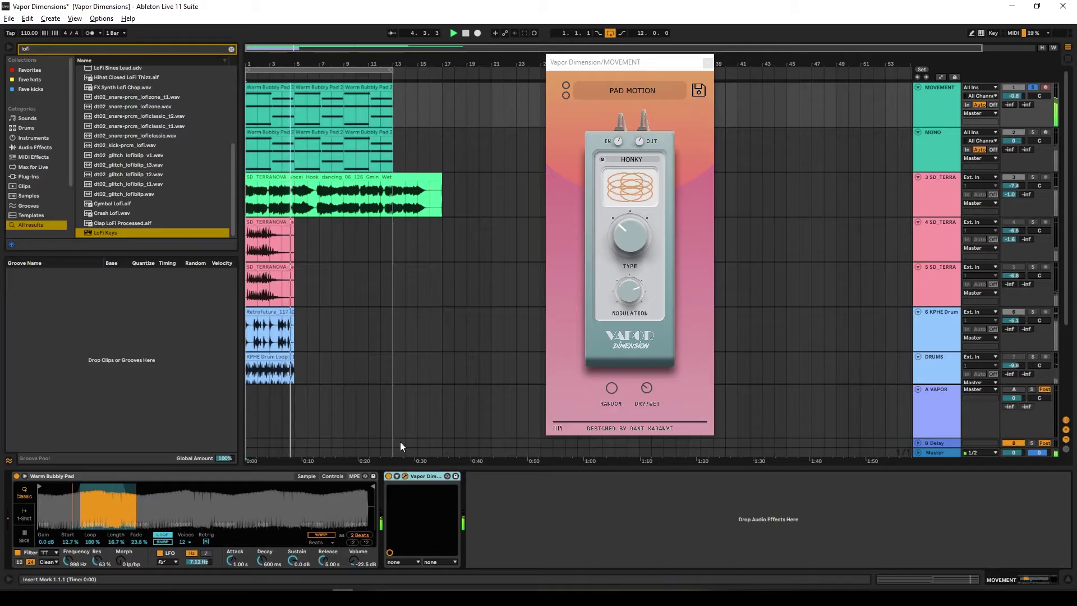
click(388, 476)
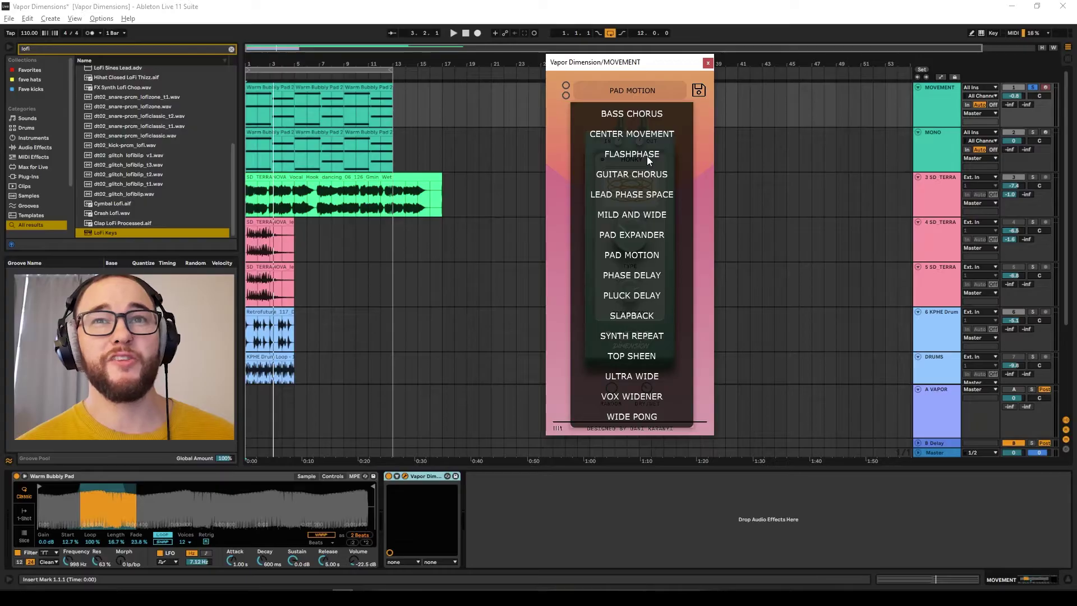
- Load the FLASHPHASE preset, play the pad, and open Ozone Imager 2 for comparison
click(647, 156)
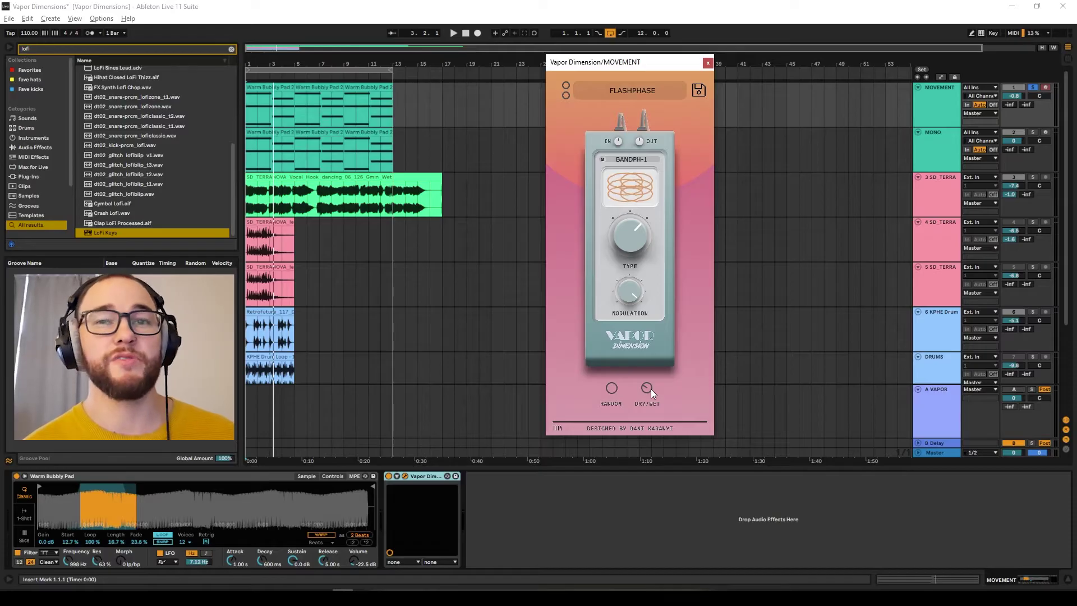
key(space)
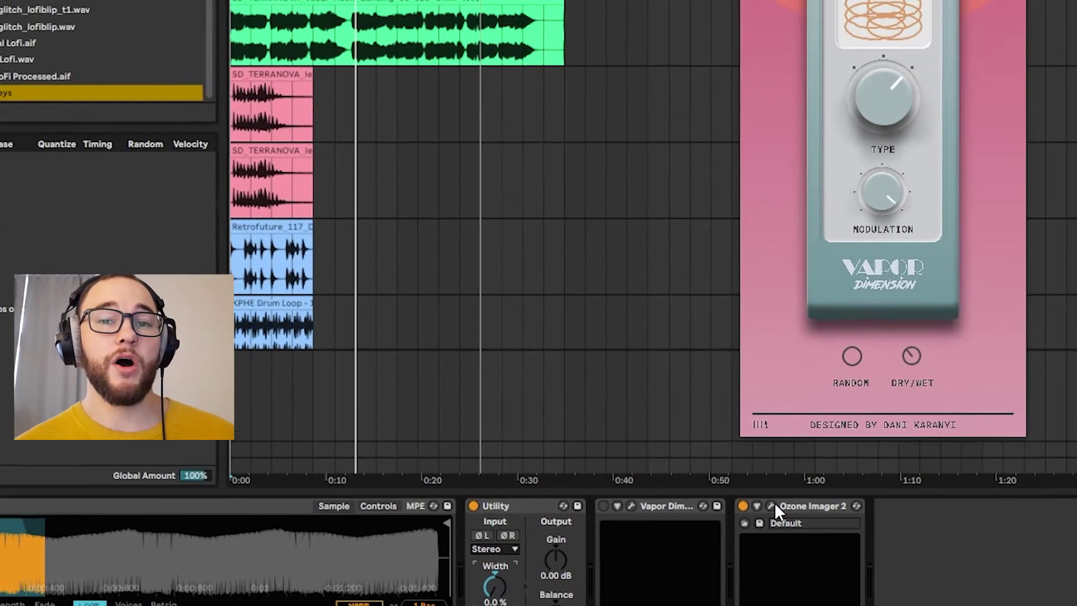
click(755, 401)
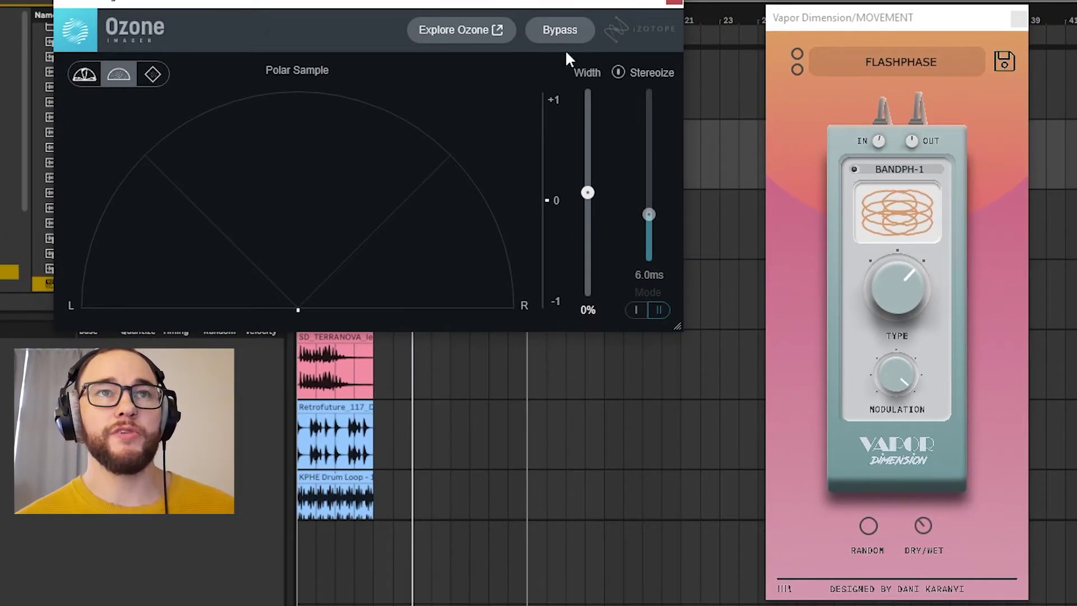
- Play the pad to compare Ozone Imager 2 against Vapor Dimension
key(space)
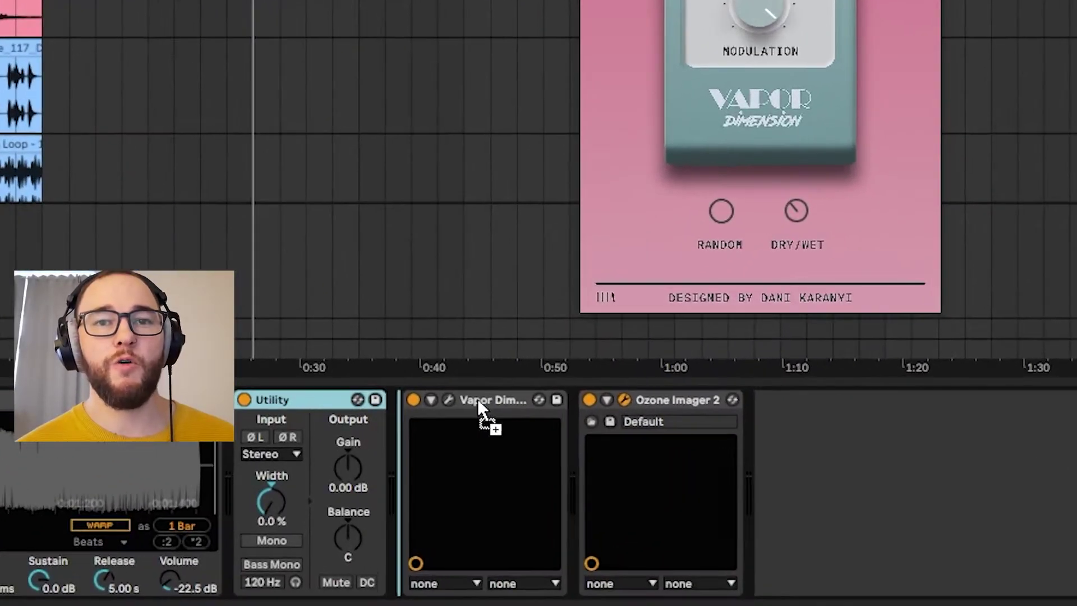
- Duplicate Utility between Vapor Dimension and Ozone Imager 2, then bypass Vapor Dimension
drag(477, 399, 618, 433)
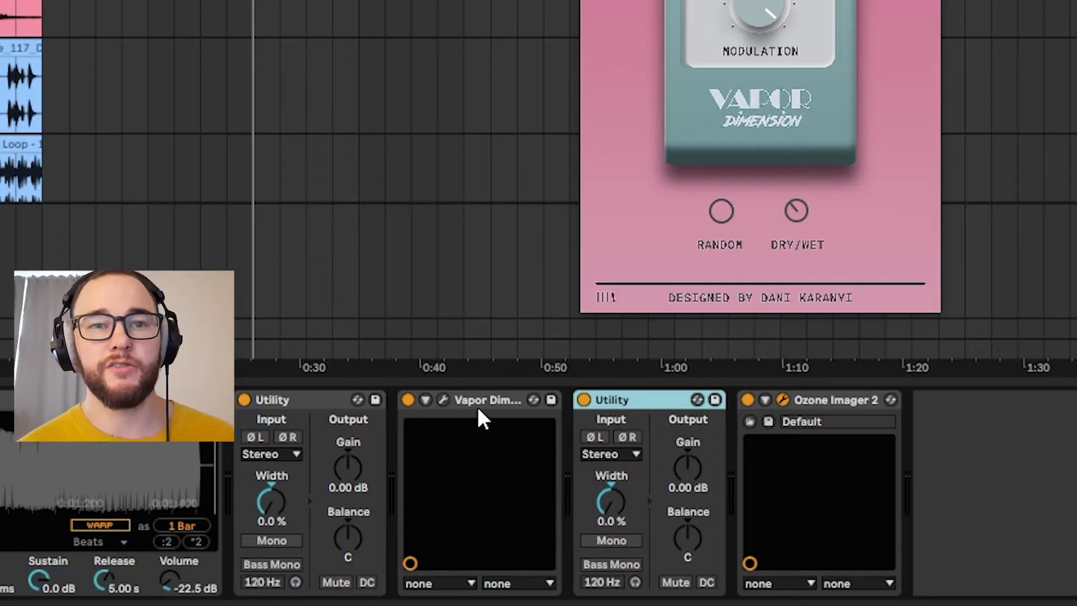
click(407, 399)
- Turn Vapor Dimension back on and off again to compare wet and dry pad
click(407, 399)
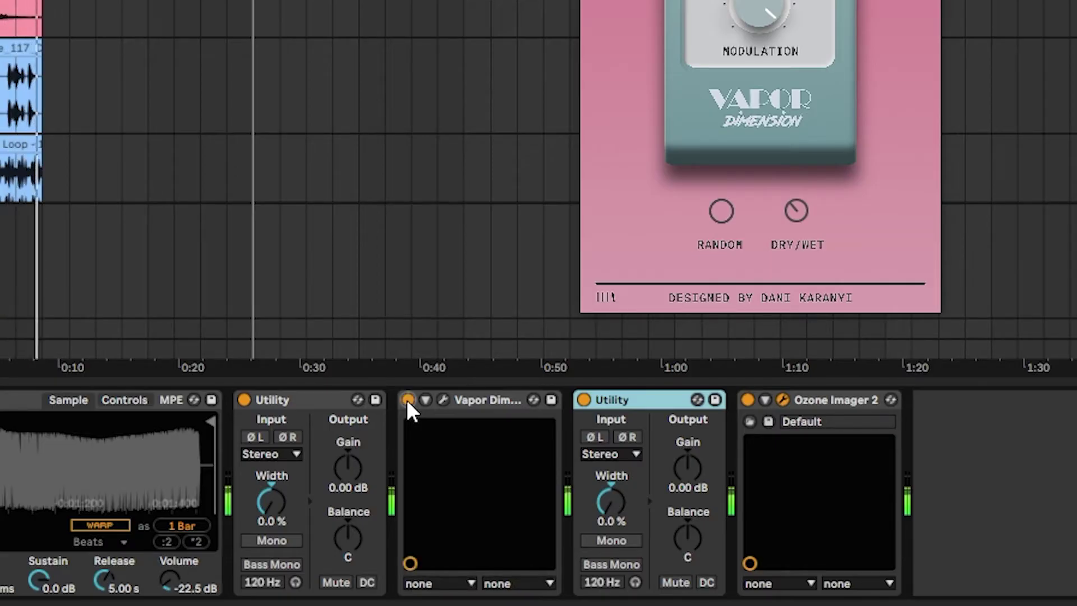
click(408, 399)
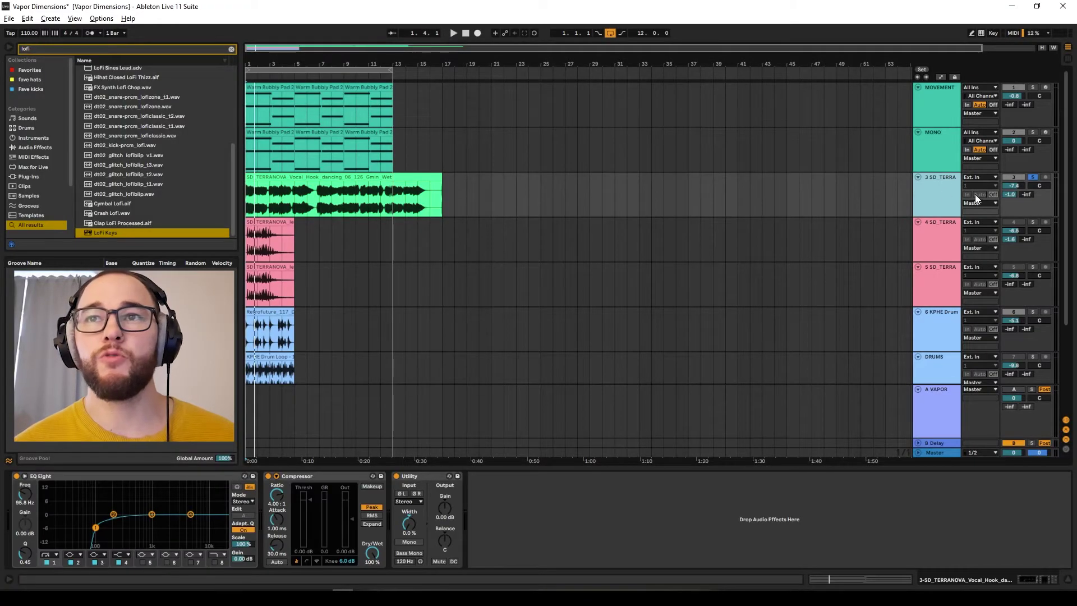
- Start playback and add Vapor Dimension to the A VAPOR return track
key(space)
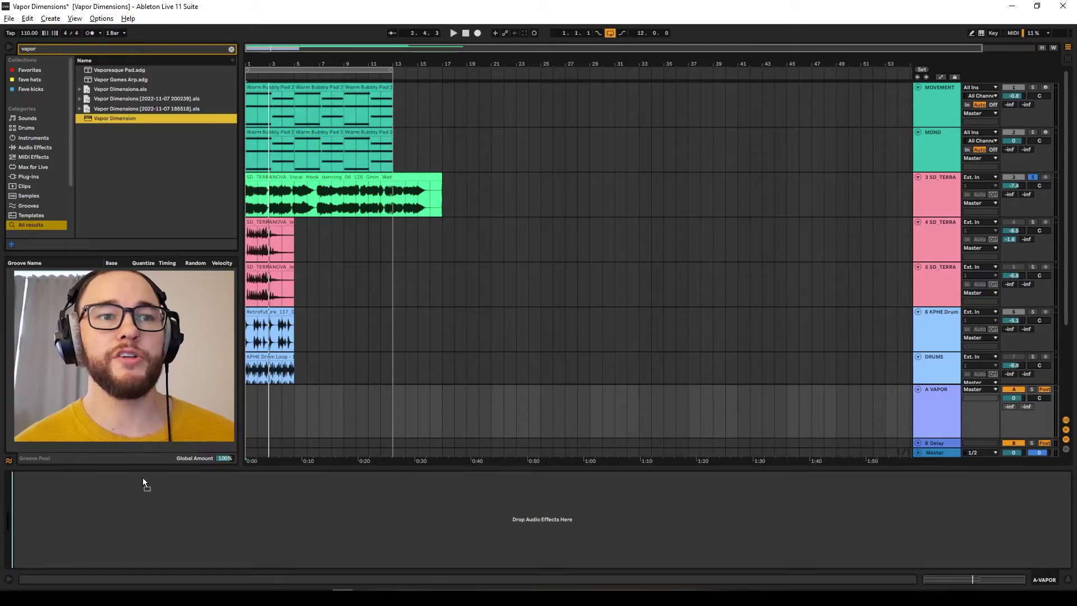
drag(144, 484, 140, 507)
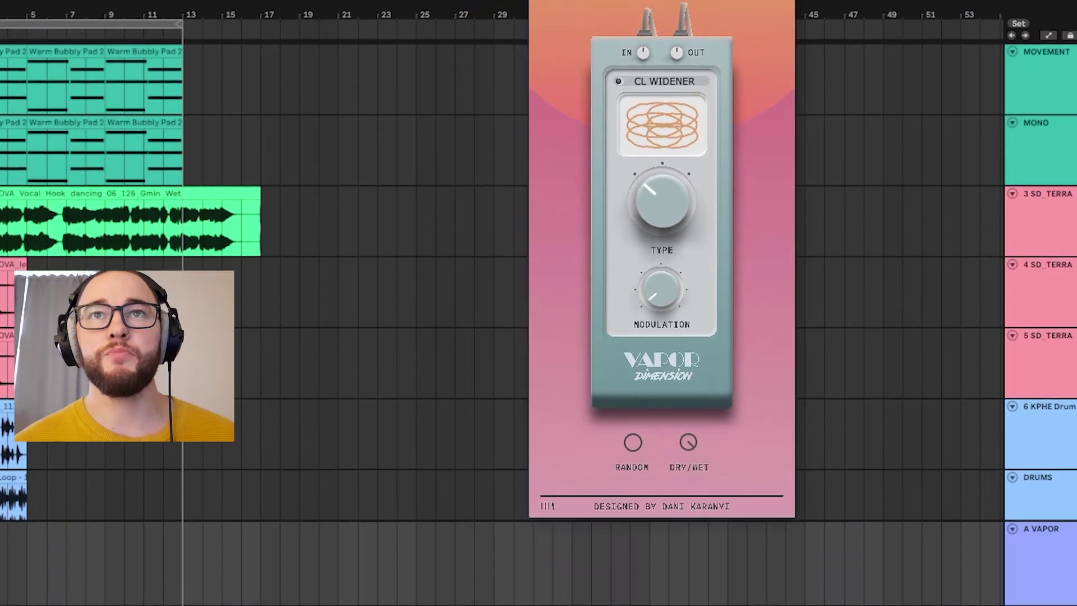
drag(639, 17, 610, 139)
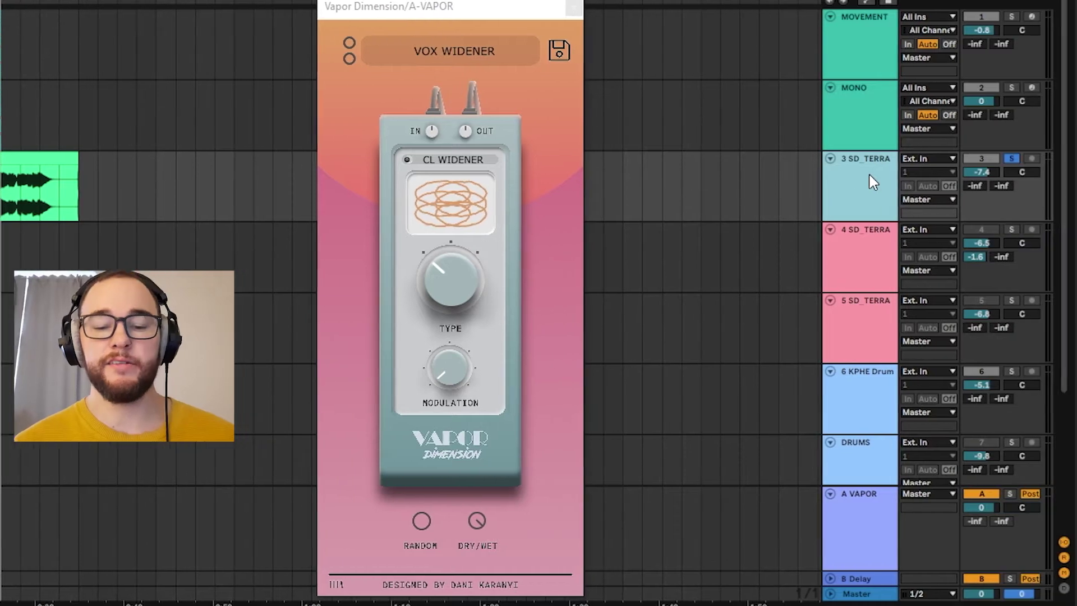
- Rename track 3 to 'vocal' and activate the A VAPOR return track
click(1051, 174)
key(ctrl+r)
text(v)
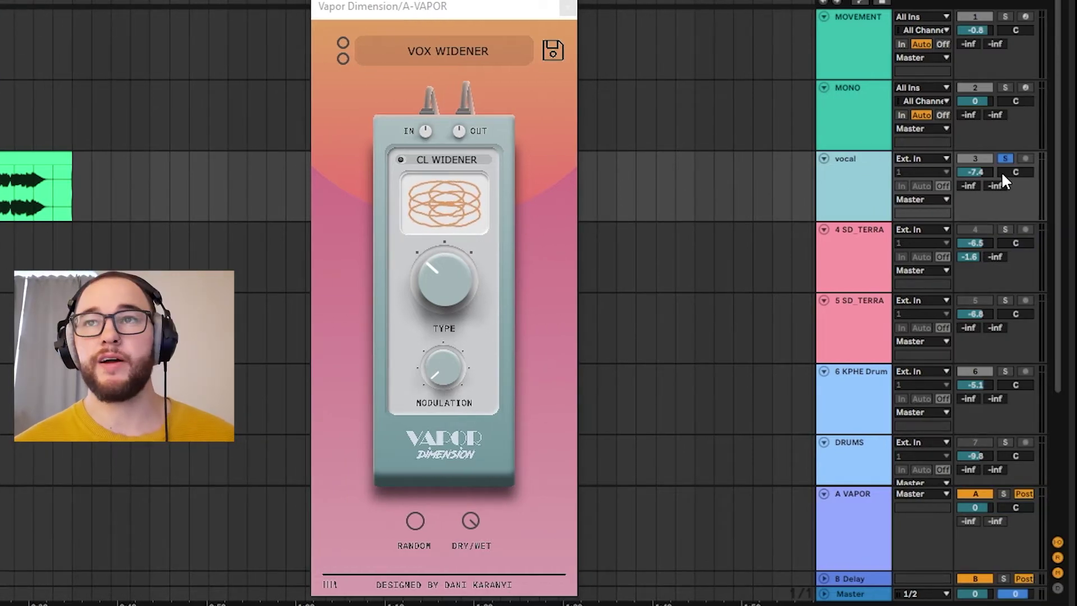
click(975, 184)
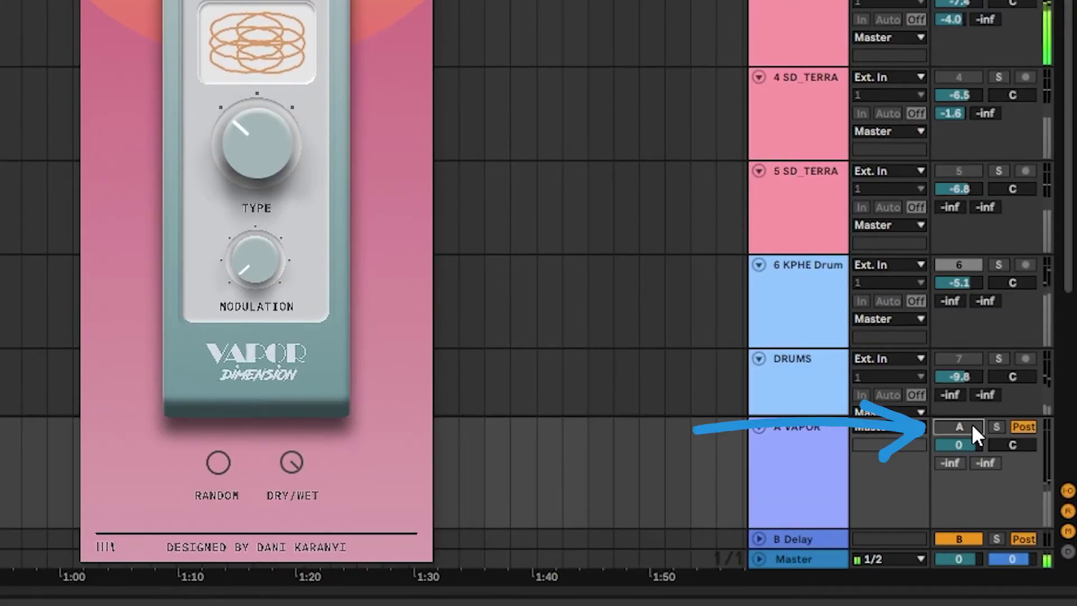
click(973, 425)
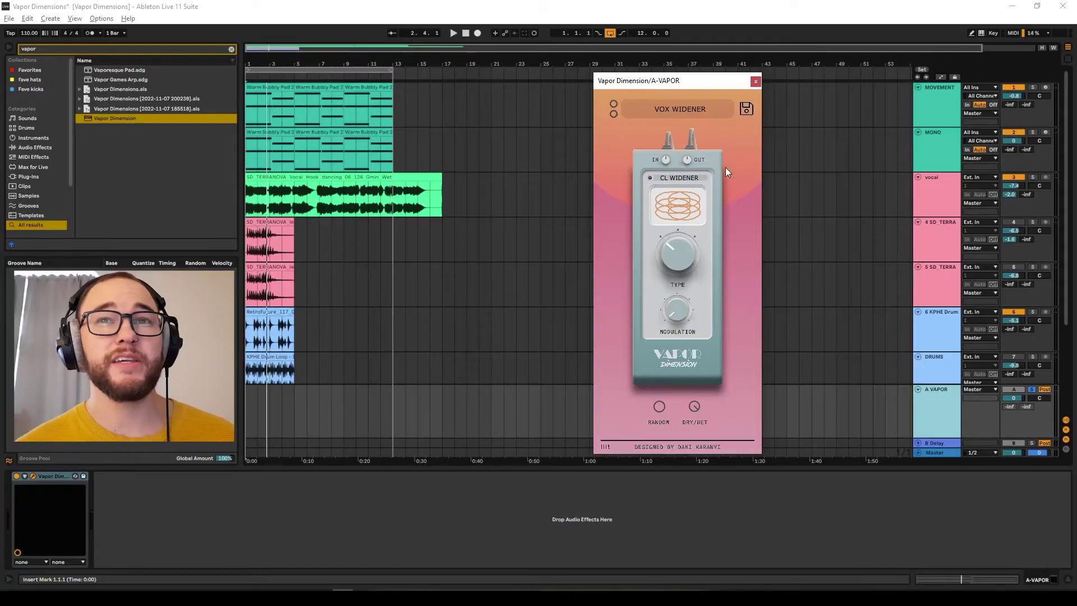
- Solo the vocal track and play it through the A VAPOR return's VOX WIDENER preset
click(1034, 177)
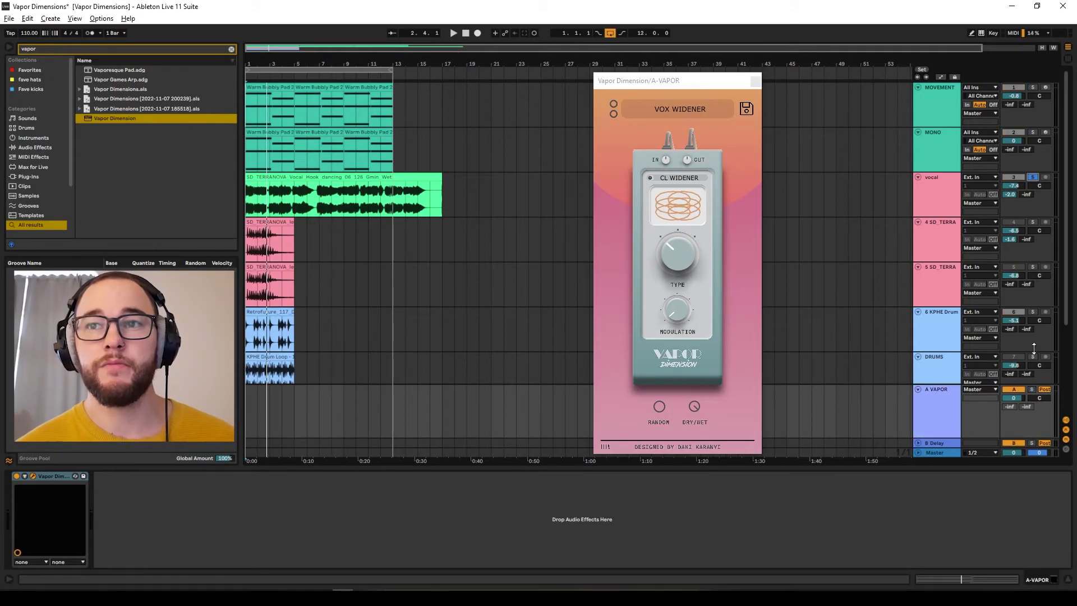
key(space)
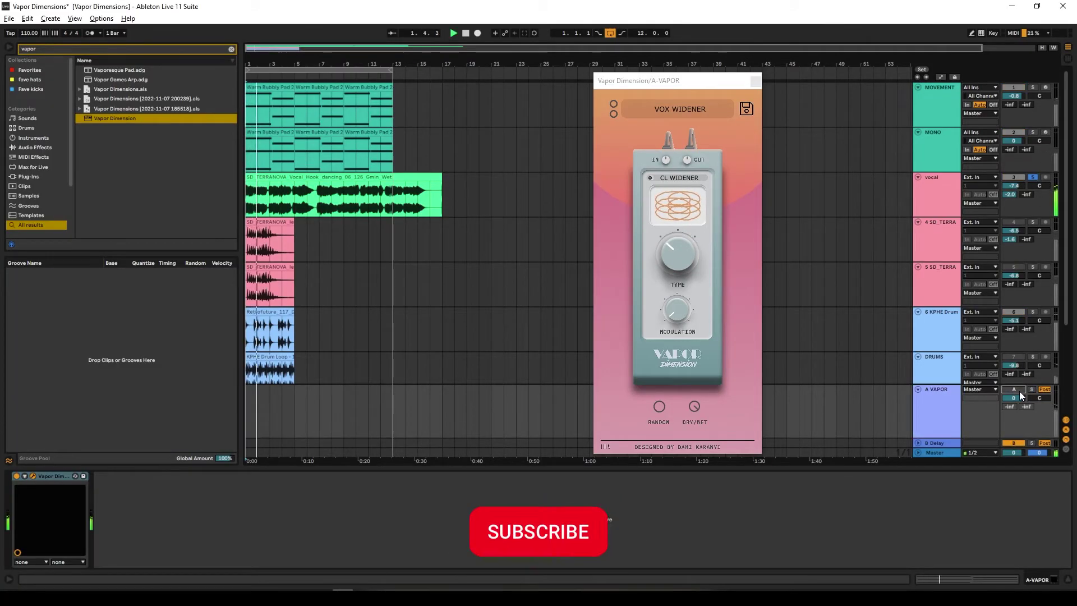